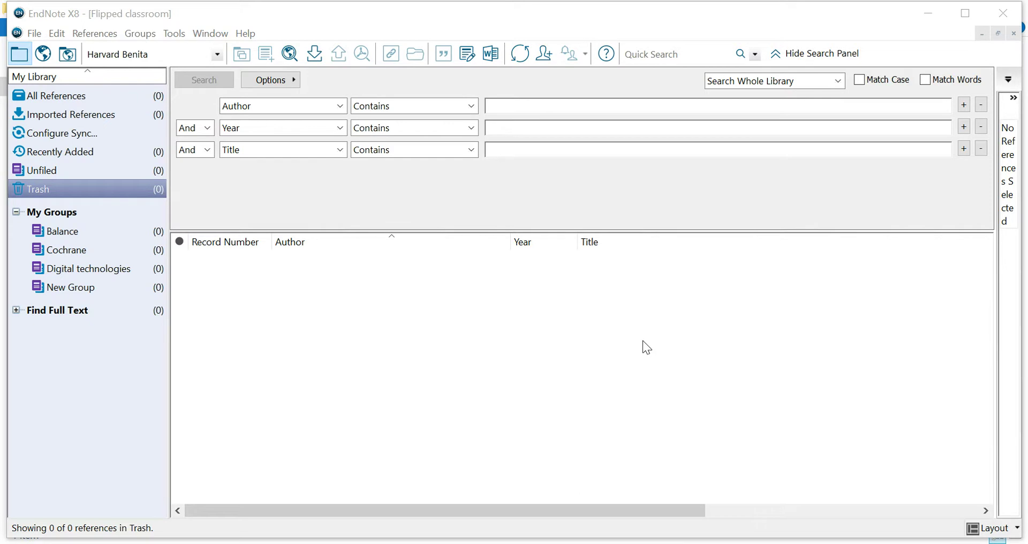
Step: Switch from EndNote to File Explorer's Compressed library folder containing Balance SEBT (7 407 KB)
key(alt+Tab)
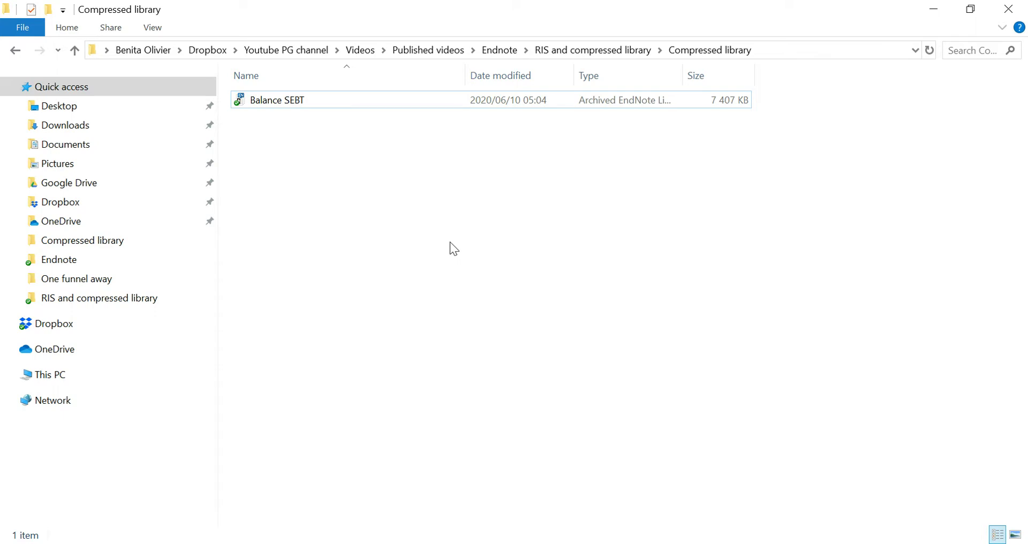
Step: Select Balance SEBT to confirm it is an archived EndNote library, then return to EndNote
click(474, 105)
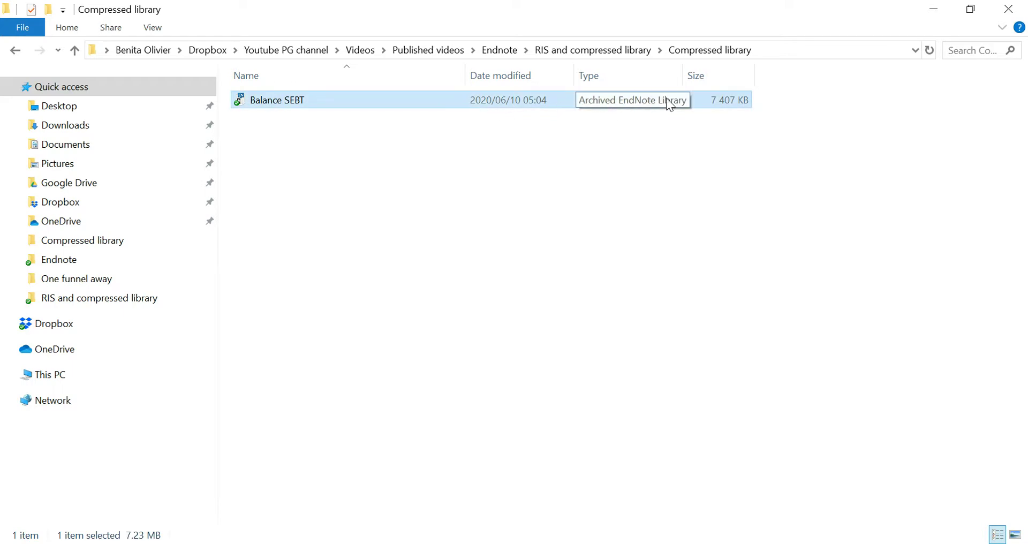
key(Return)
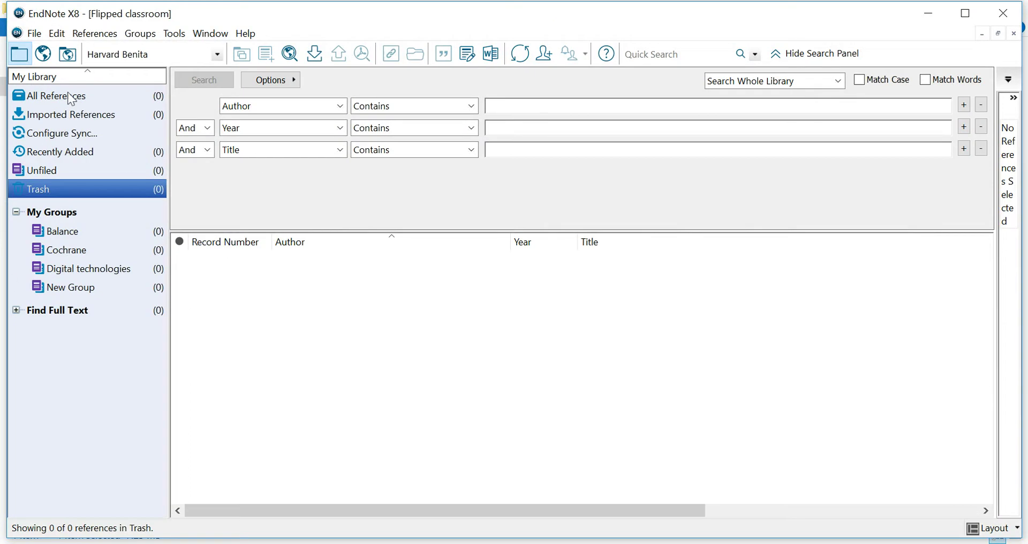
click(33, 33)
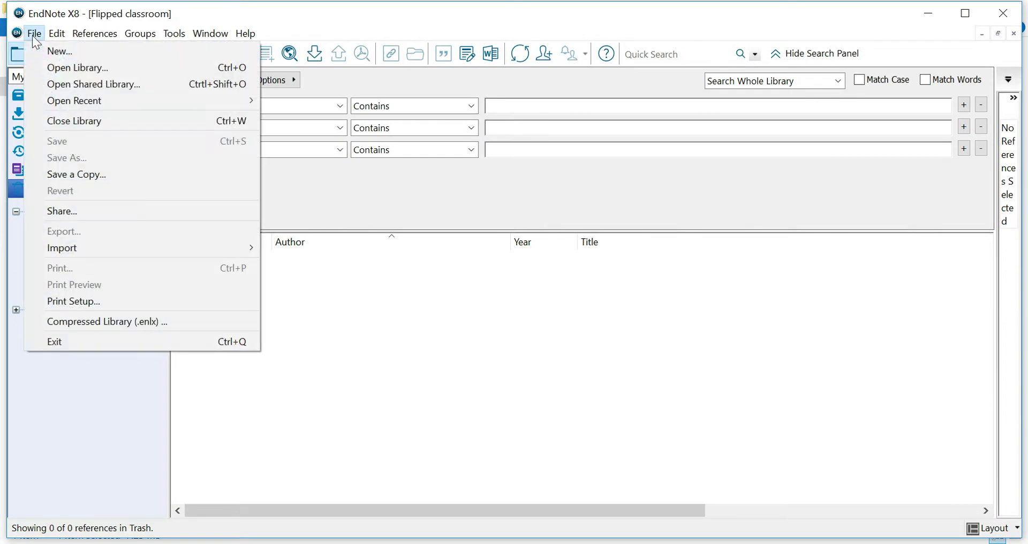
mouse_move(148, 246)
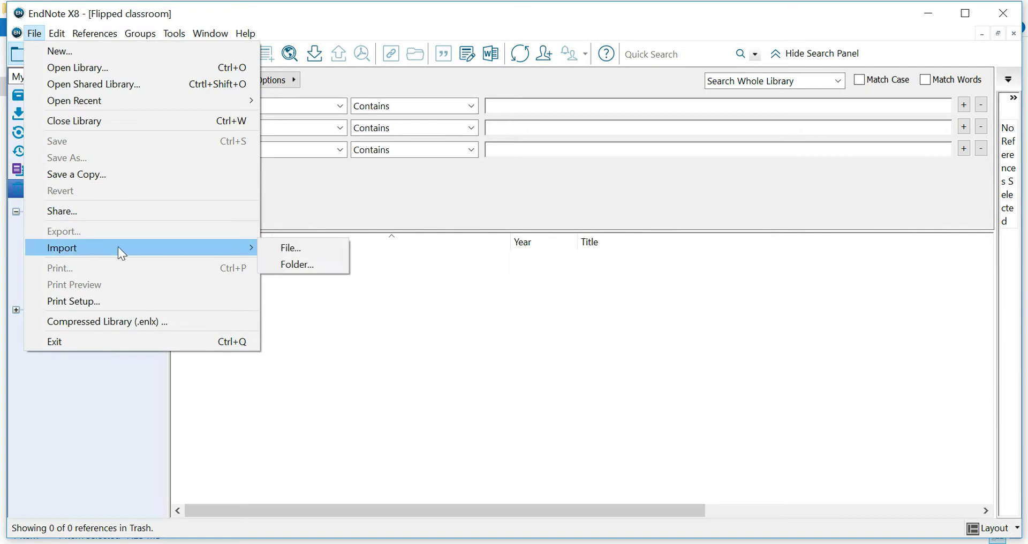
click(298, 249)
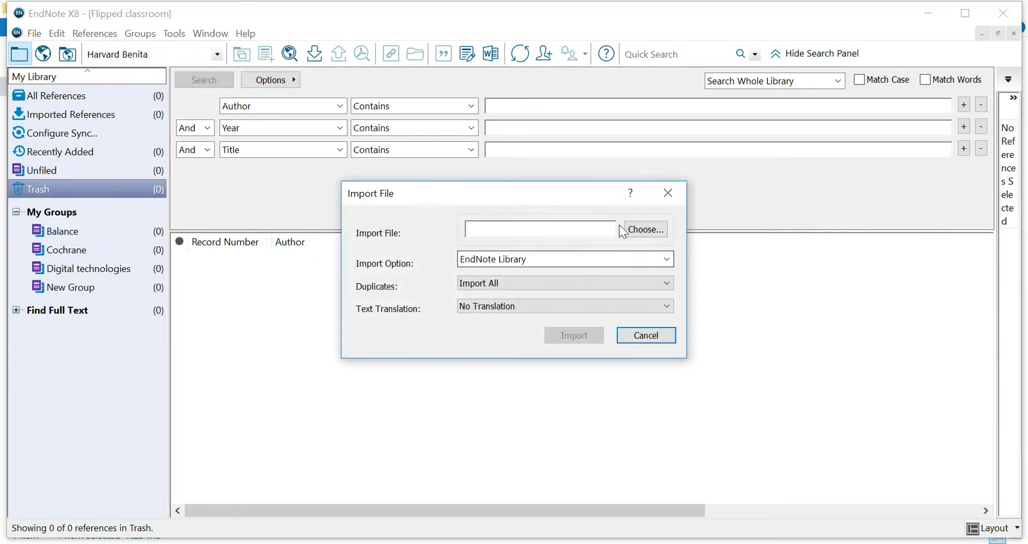
click(625, 229)
click(638, 216)
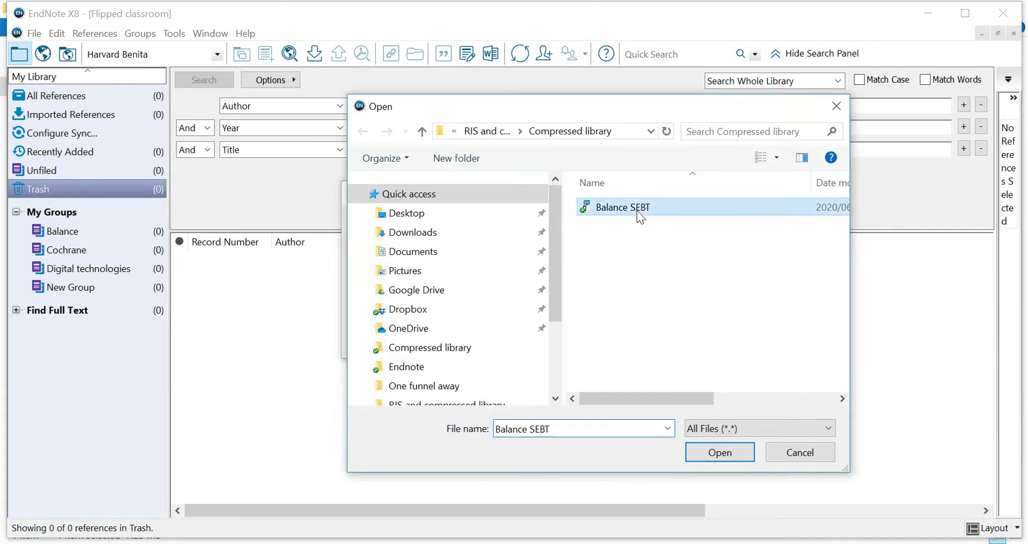
click(719, 453)
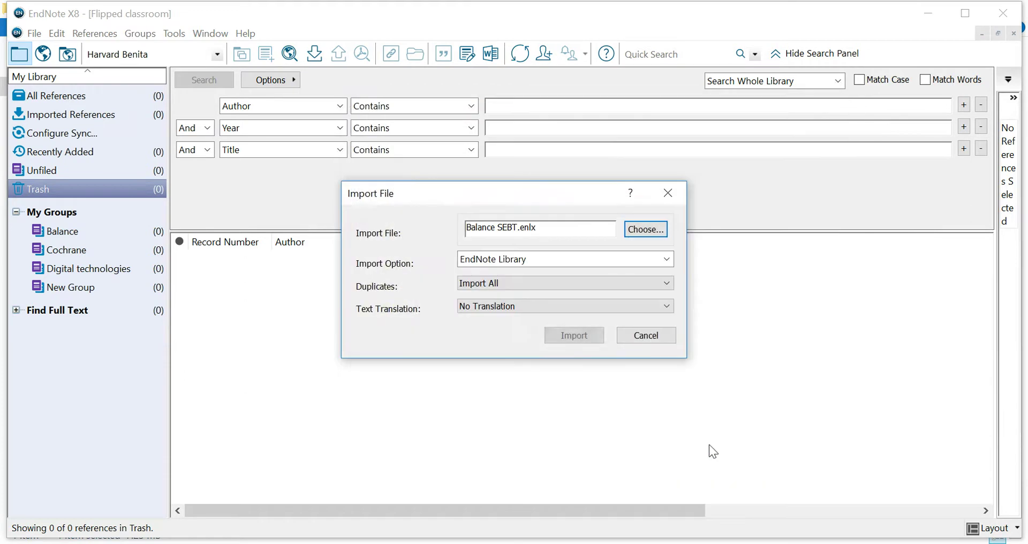
click(521, 284)
click(521, 285)
click(521, 308)
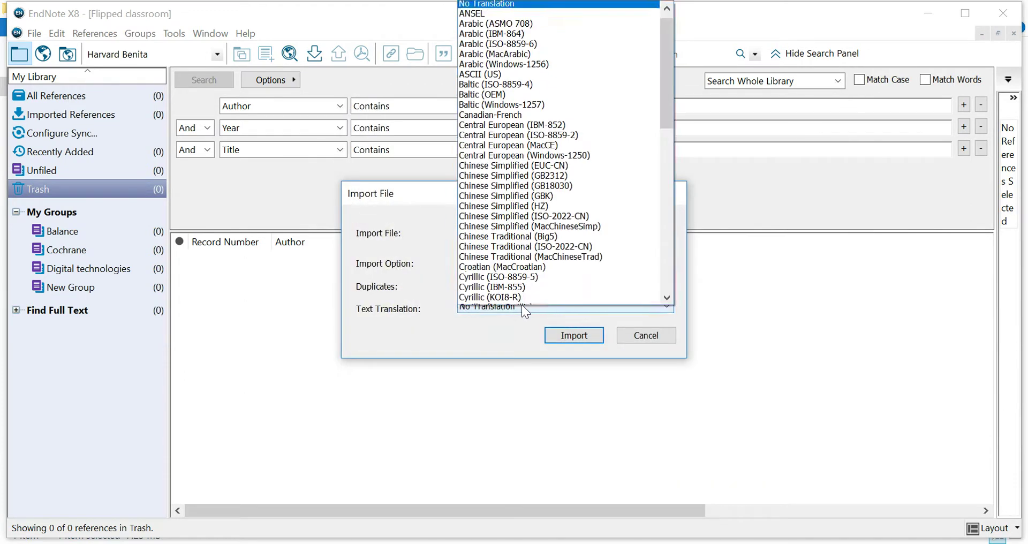
click(496, 338)
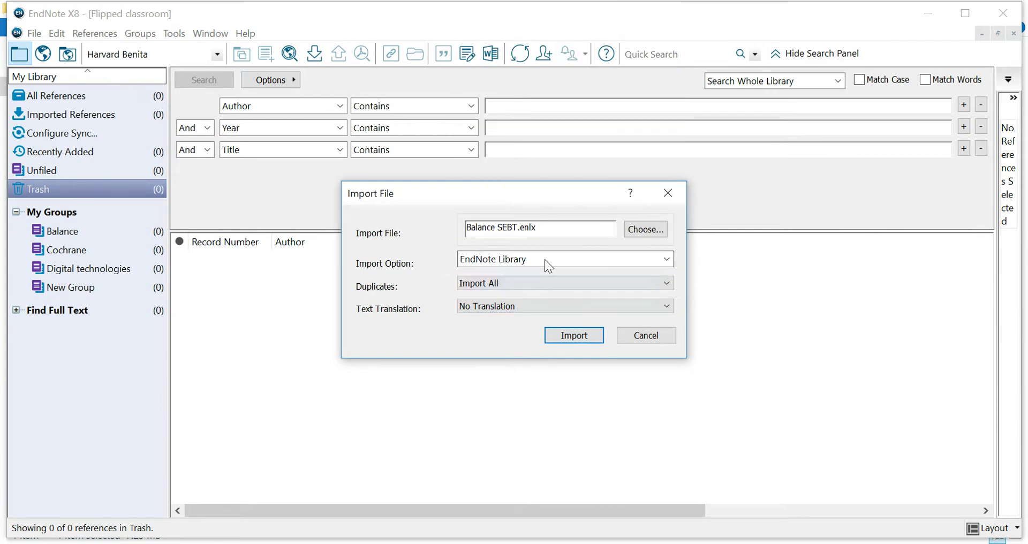
click(578, 337)
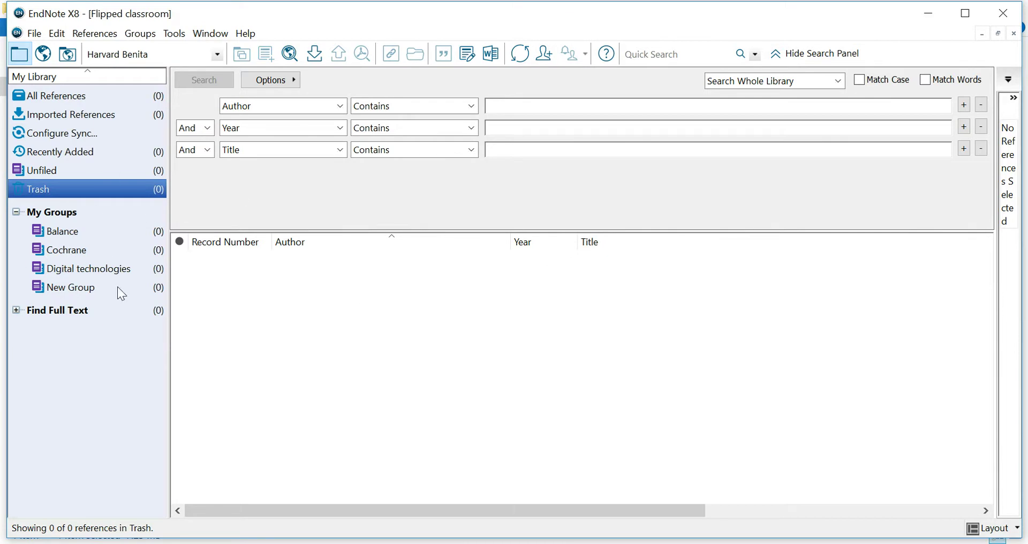
click(35, 36)
mouse_move(123, 250)
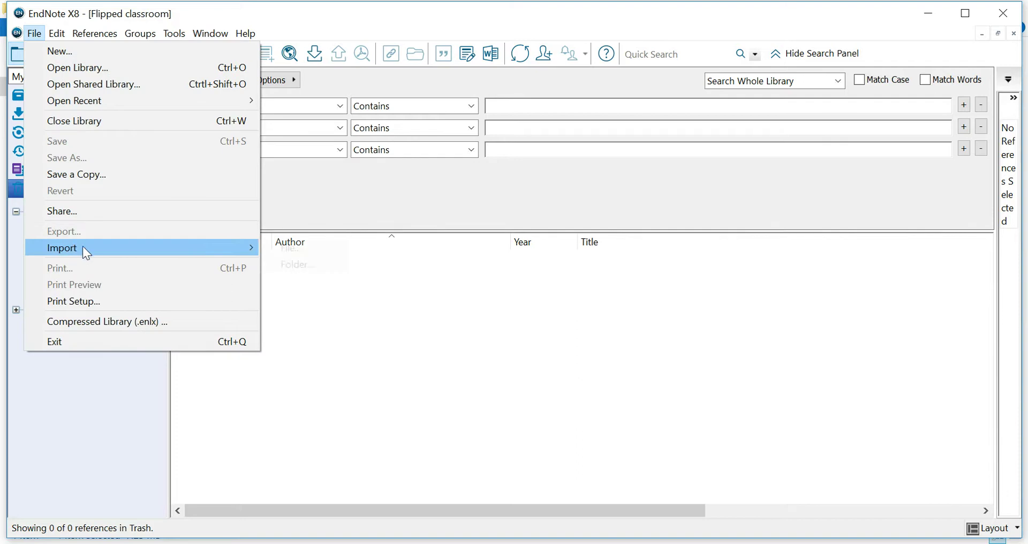
click(284, 246)
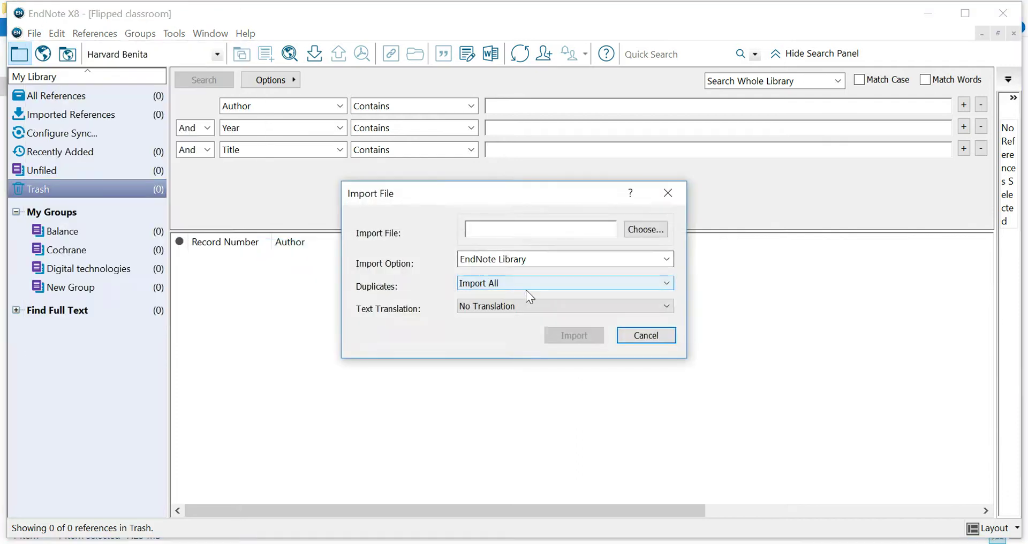
click(557, 259)
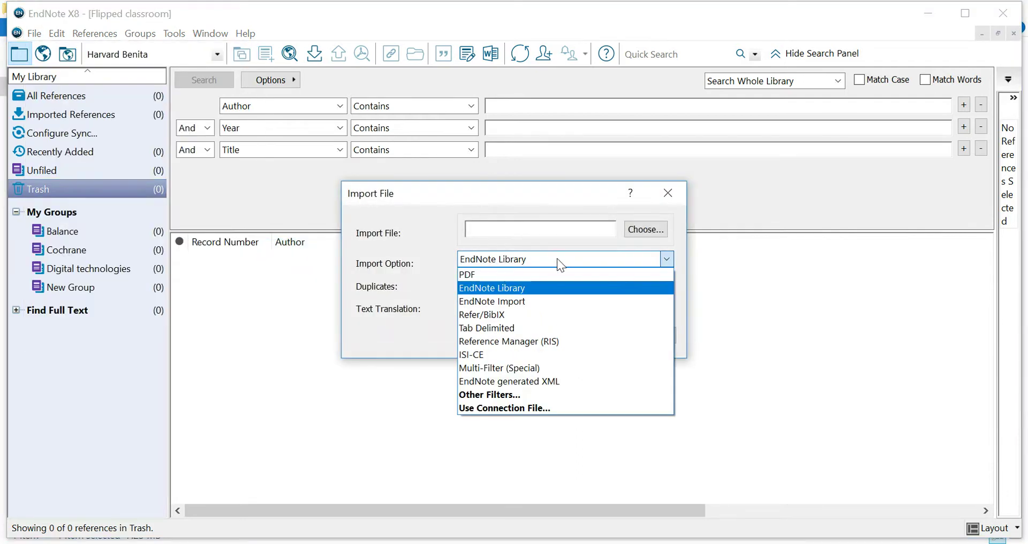
click(541, 300)
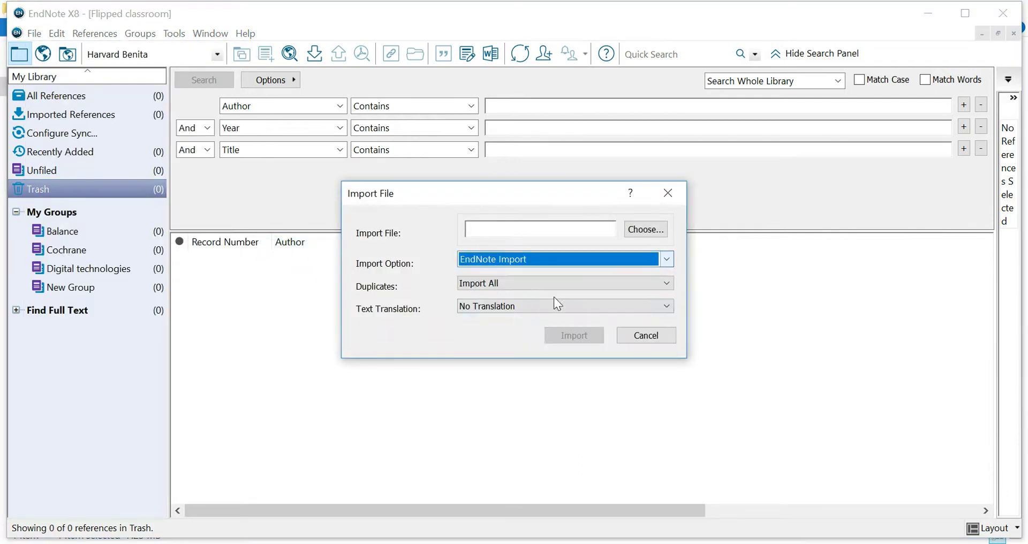
click(634, 233)
click(622, 210)
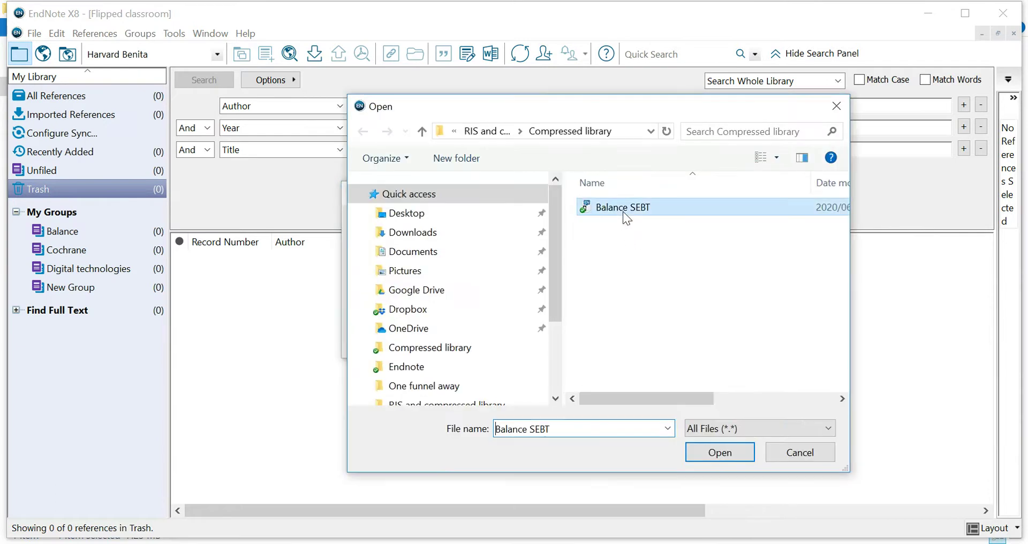
click(700, 453)
click(574, 336)
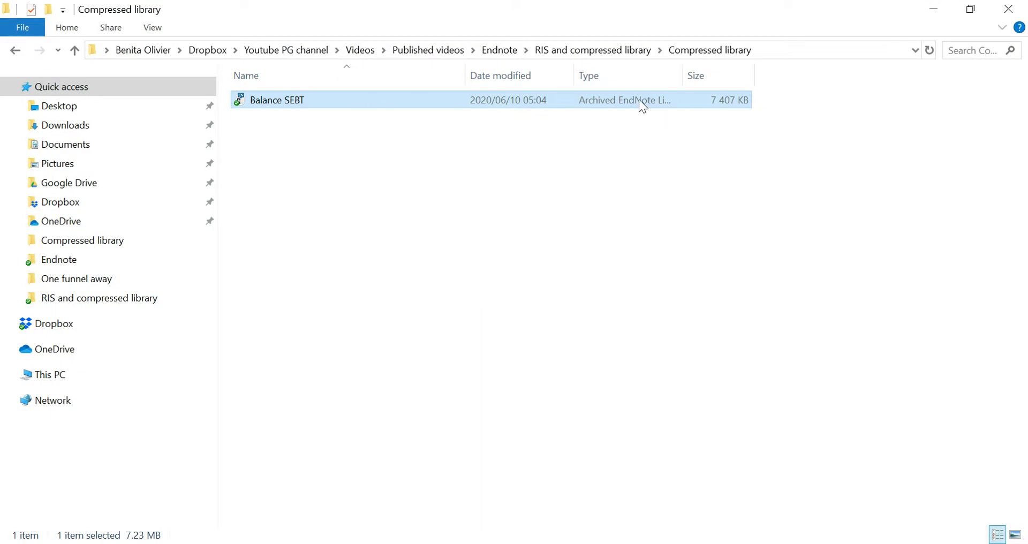
Step: Open Balance SEBT.enlx so EndNote extracts it, bringing up the locked-file warning
double_click(376, 100)
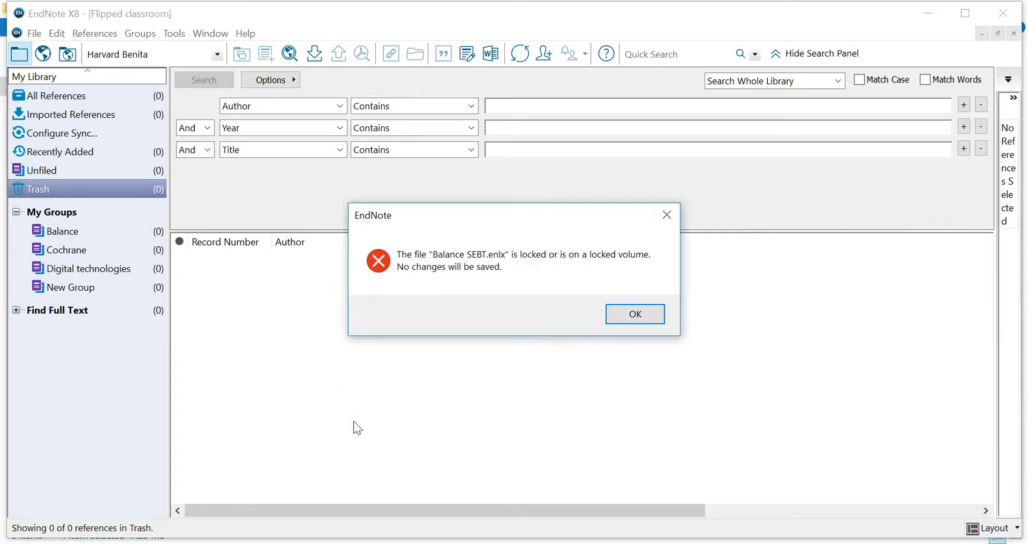
Step: Dismiss the locked warning, browse the Balance SEBT, Achilles tendon and Ballet COM groups, then close the library
click(635, 314)
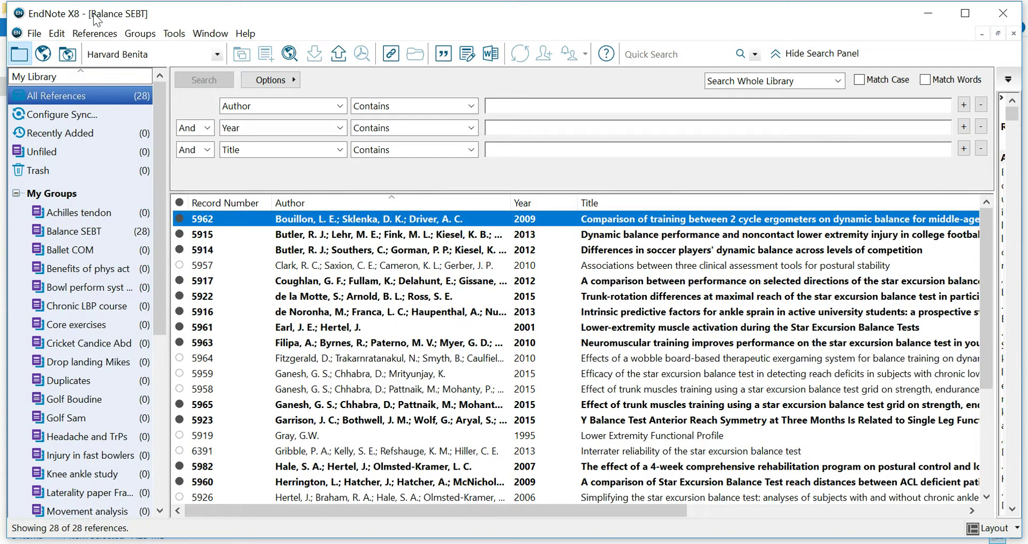
click(101, 235)
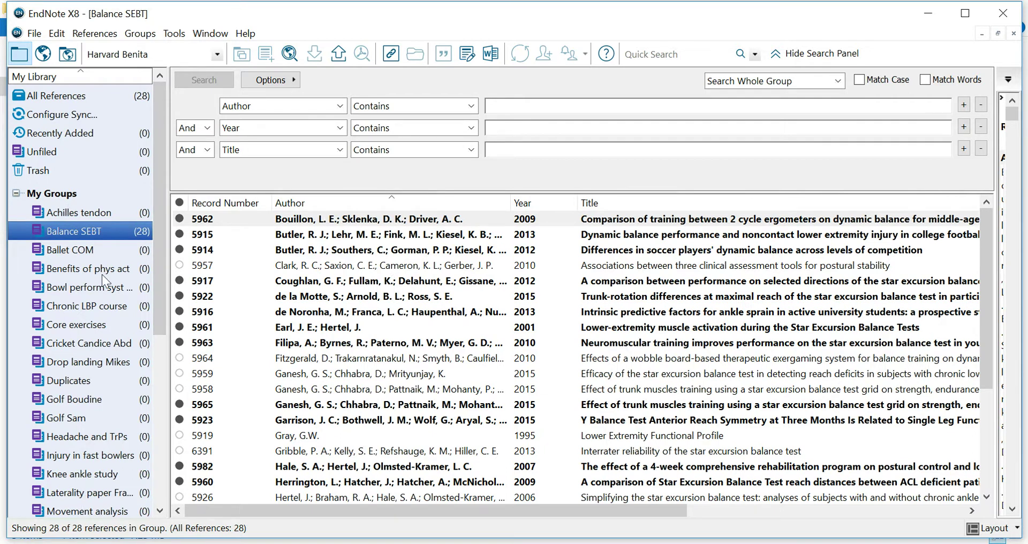
click(97, 216)
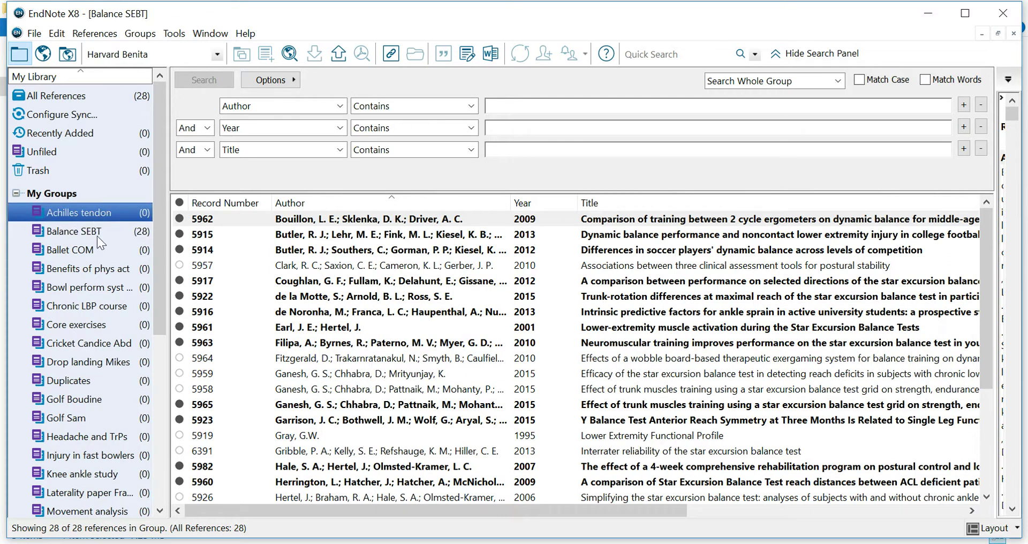
click(91, 249)
key(c)
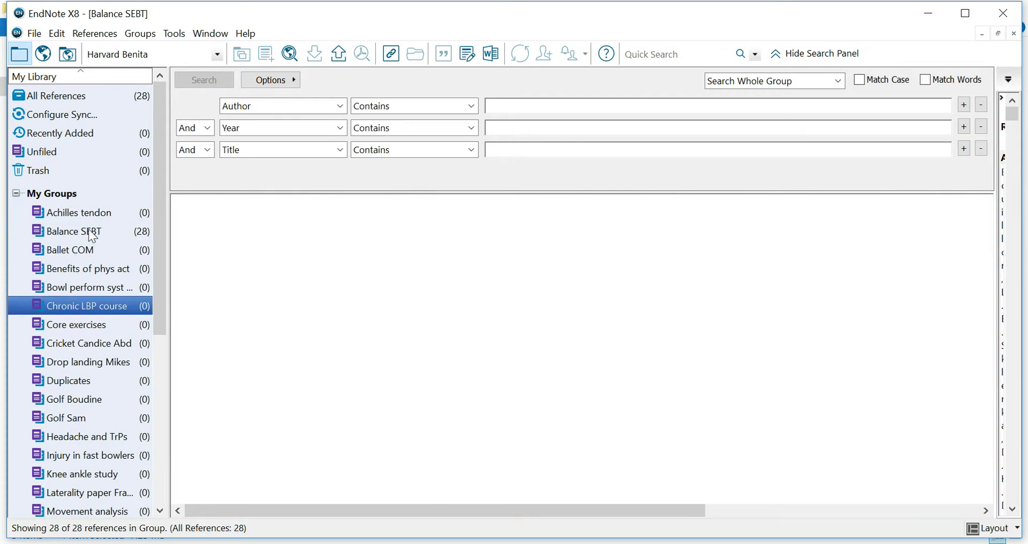
click(88, 230)
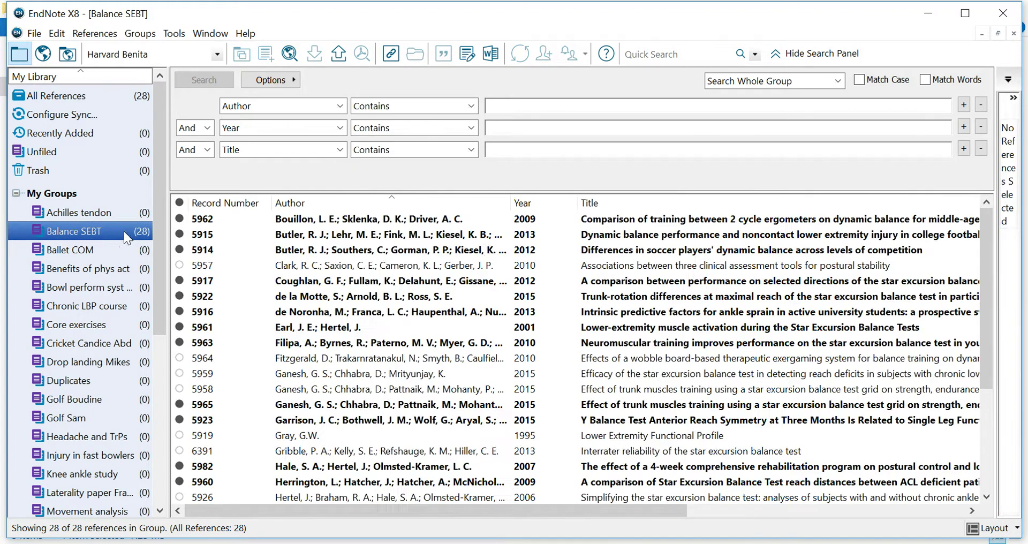
click(1014, 34)
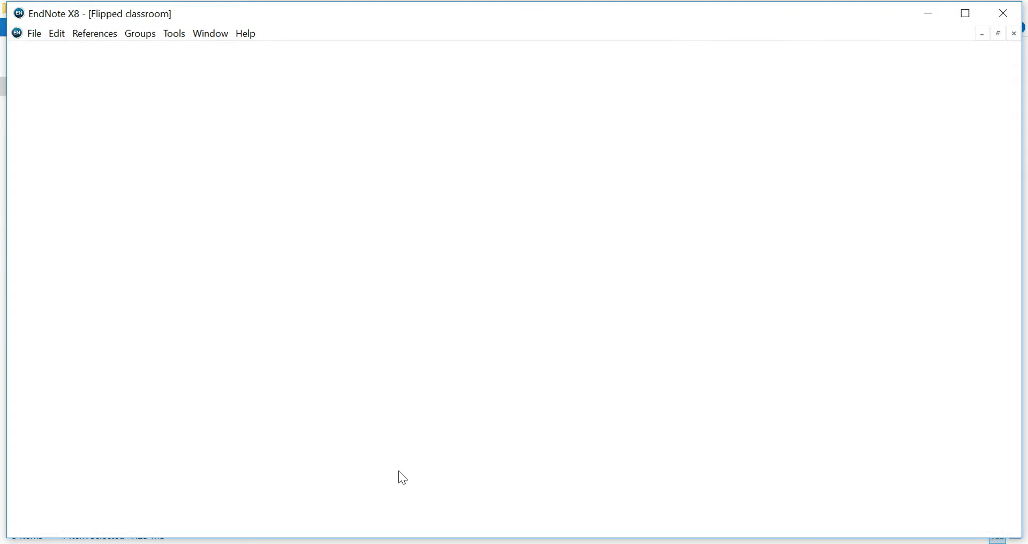
click(1003, 13)
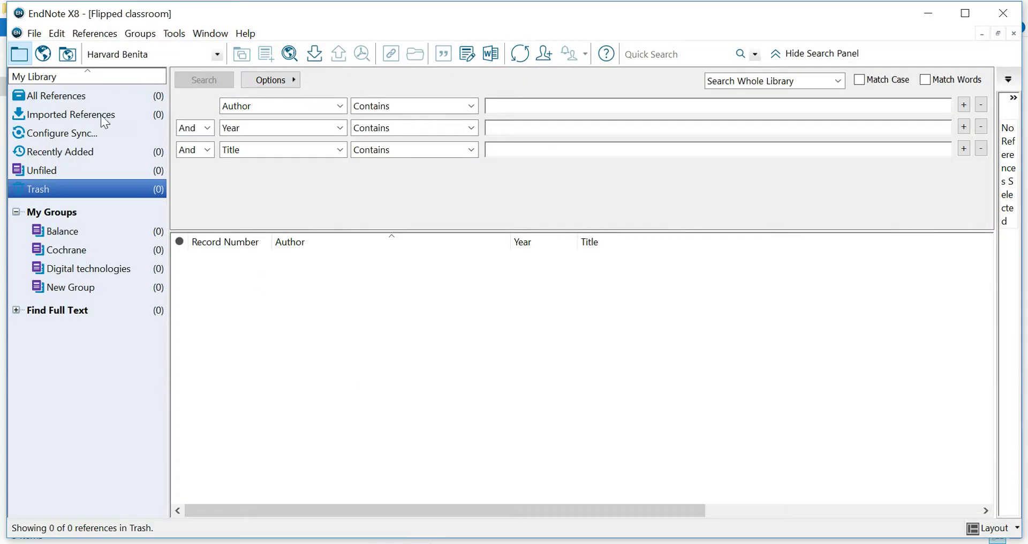
Step: Import Balance SEBT.enl into Flipped classroom with the EndNote Library import option
click(98, 95)
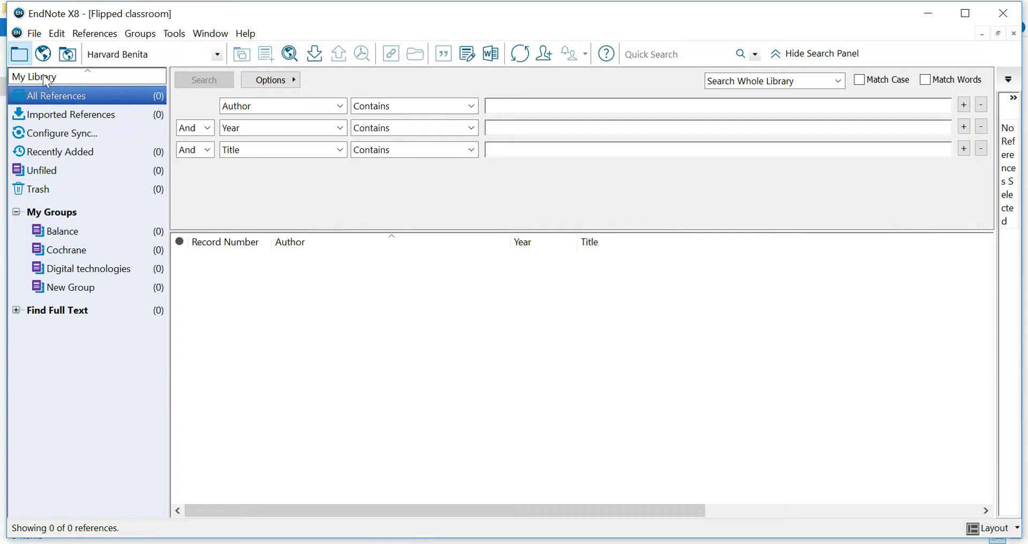
click(33, 33)
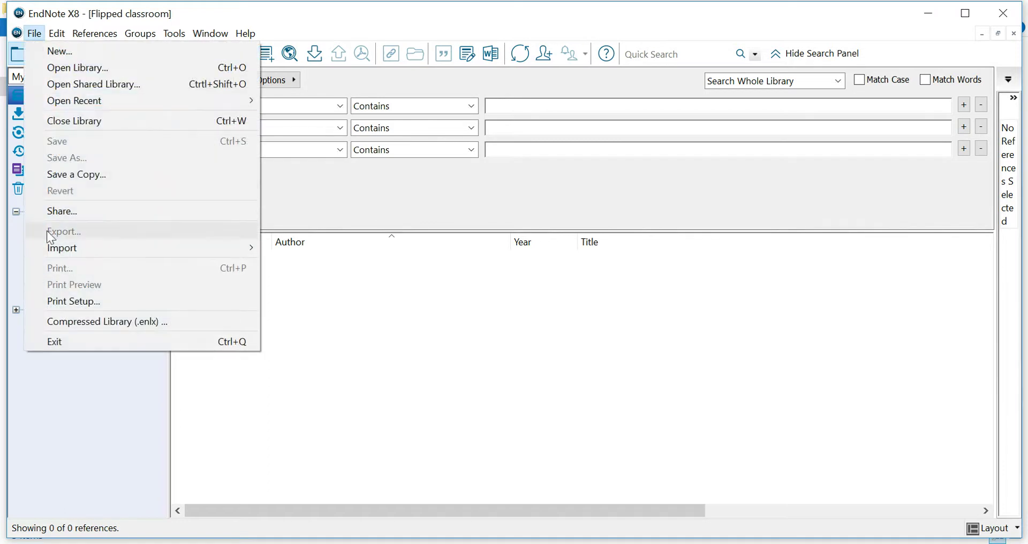
mouse_move(233, 250)
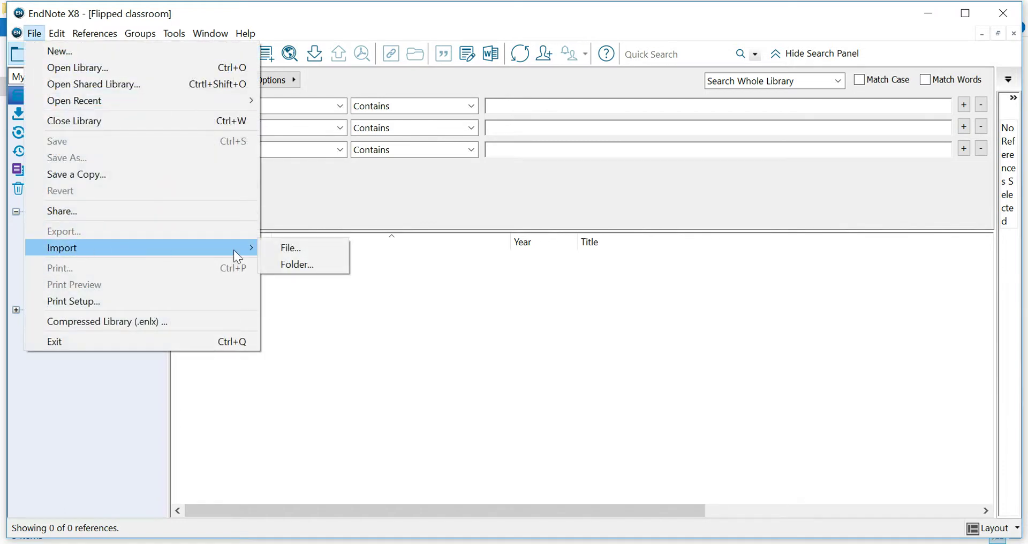
click(295, 248)
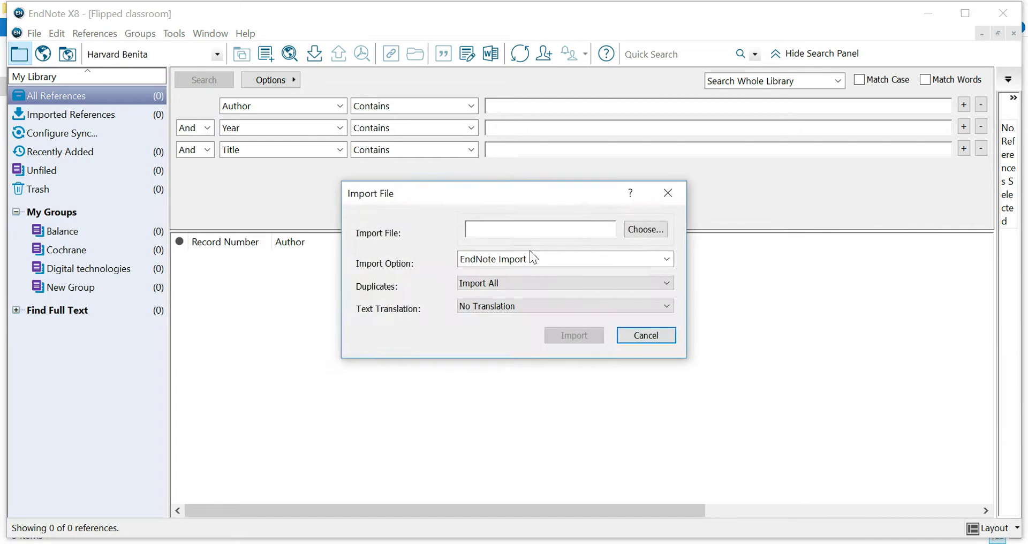
click(667, 259)
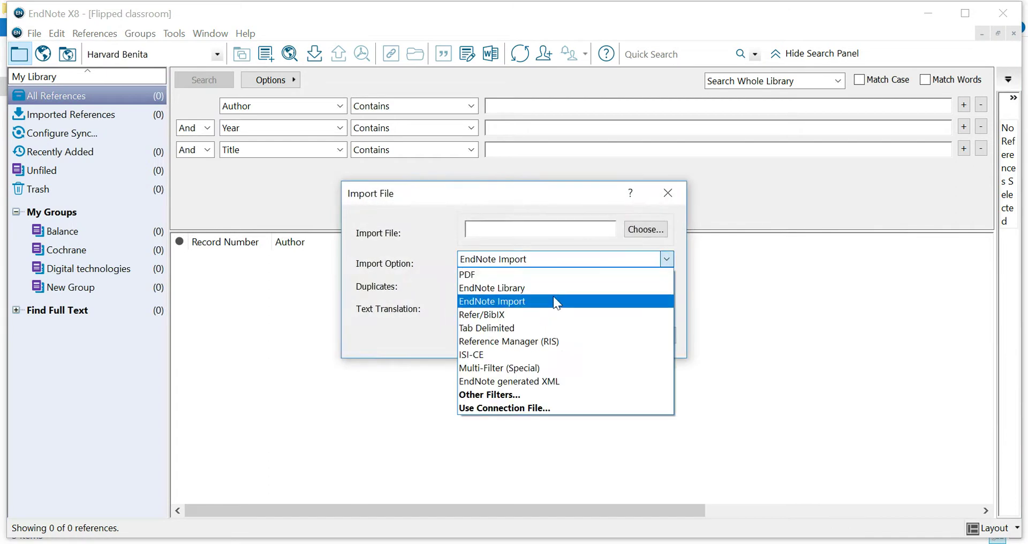
click(551, 288)
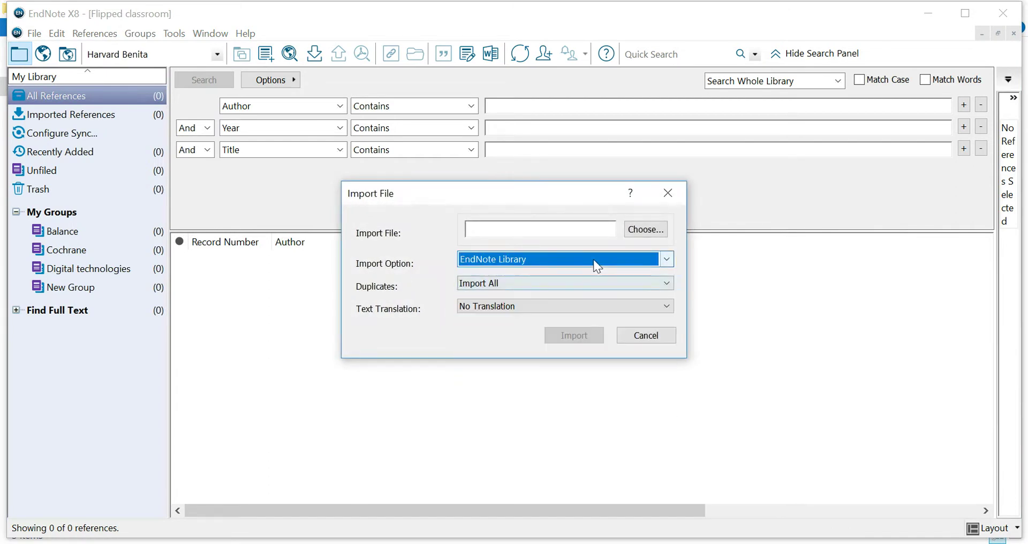
click(645, 230)
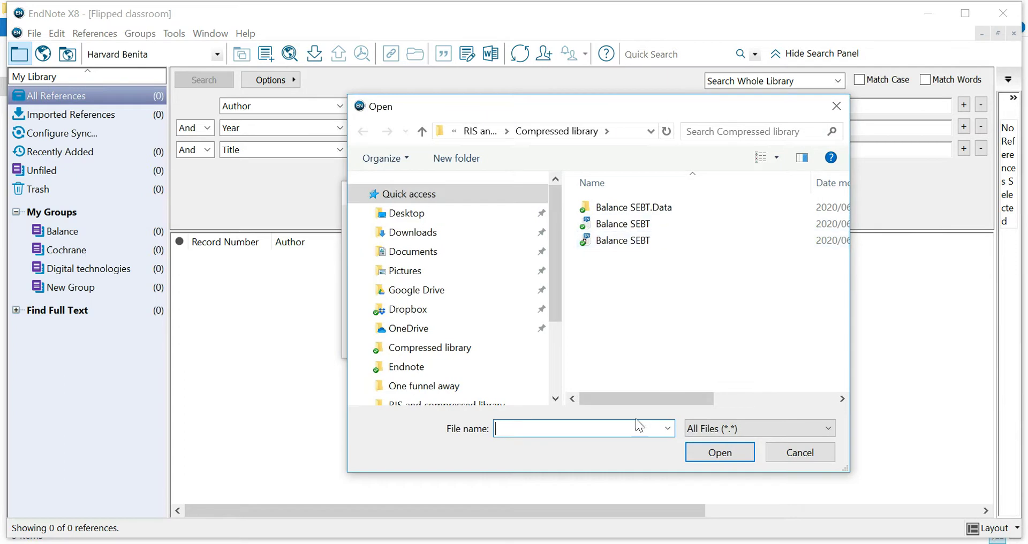
drag(640, 398, 592, 401)
click(734, 224)
click(728, 455)
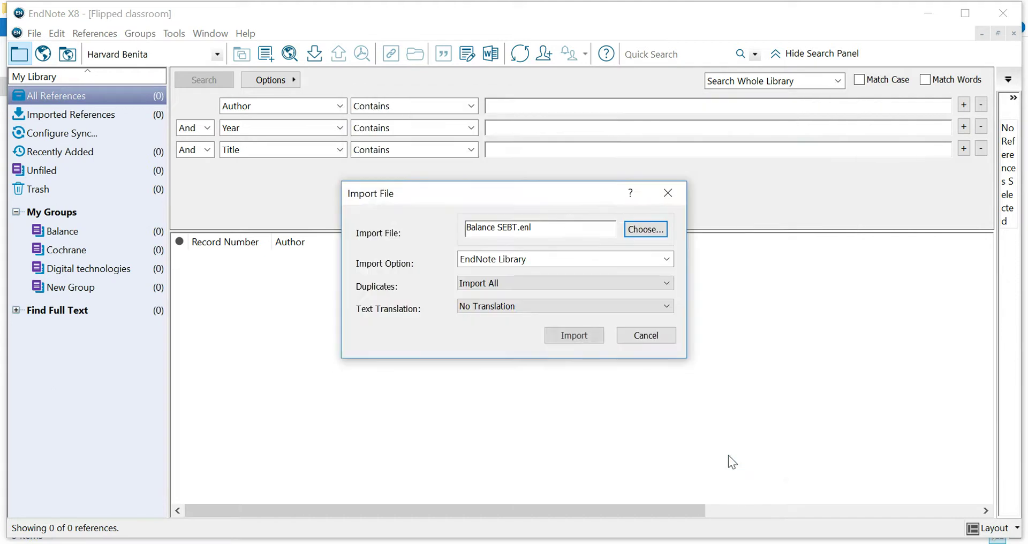
click(576, 337)
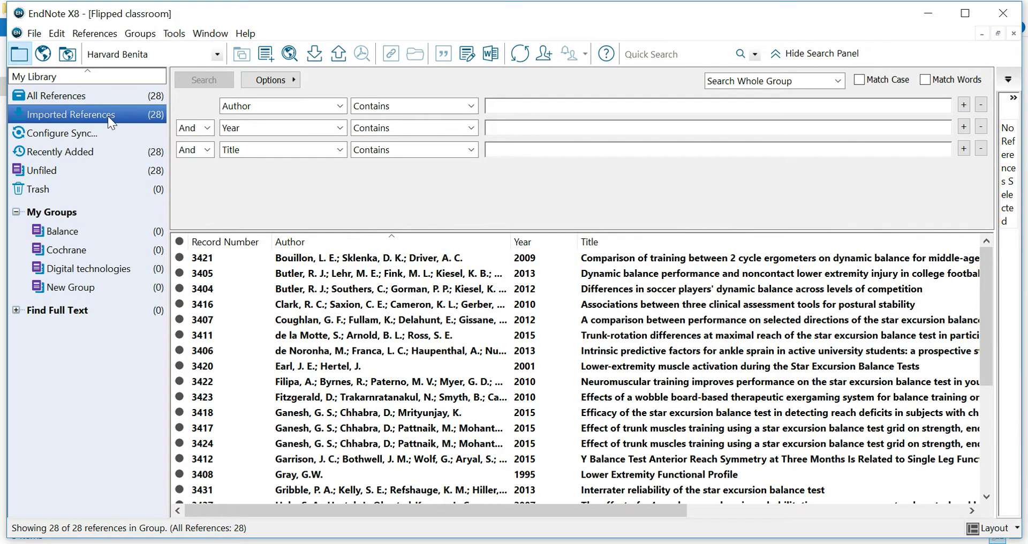
Step: Create a new group under My Groups named 'Balance SEBT'
right_click(64, 213)
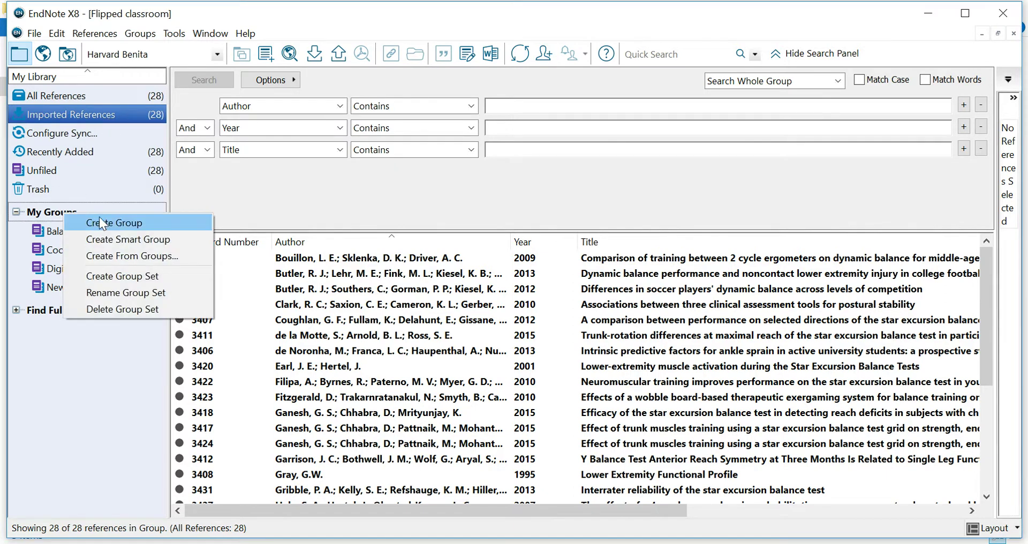
click(52, 218)
click(52, 219)
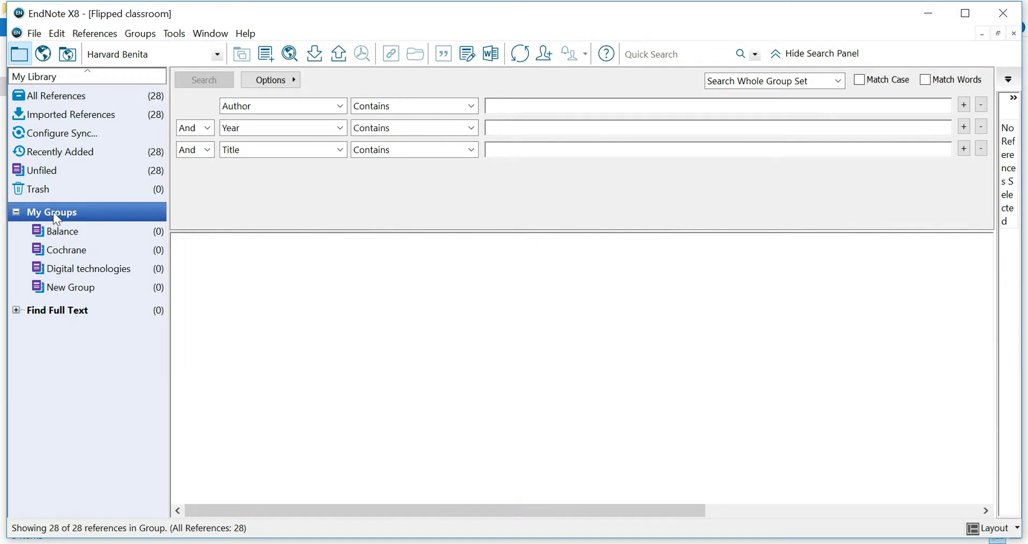
right_click(51, 214)
click(94, 223)
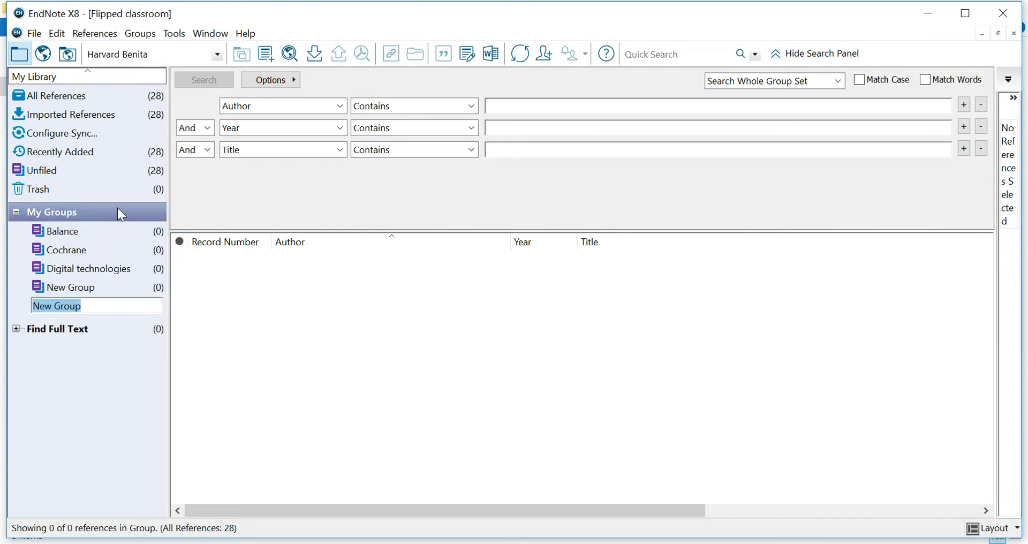
text(B)
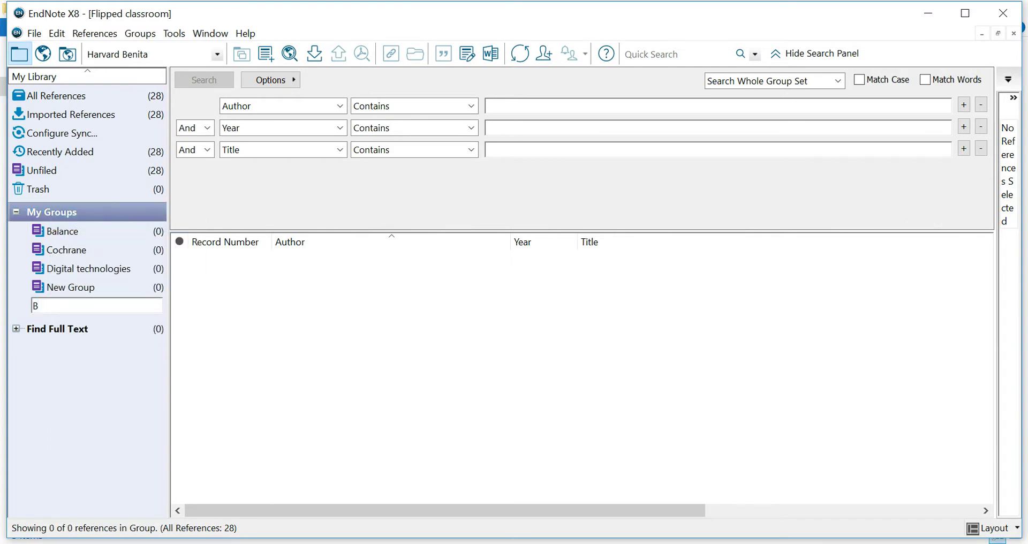
text(alance SEBT)
click(118, 211)
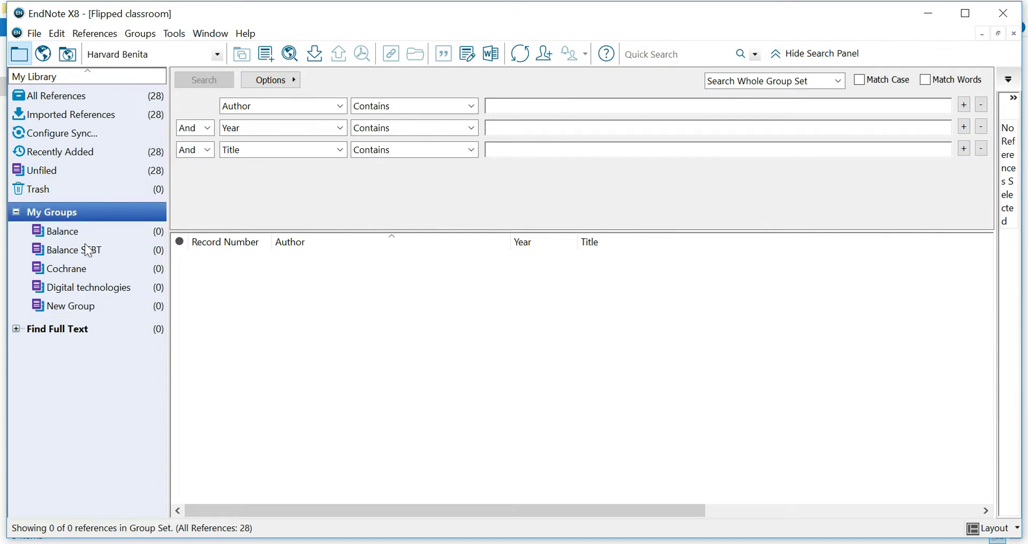
Step: Select all 28 Imported References and add them to the Balance SEBT group
click(88, 113)
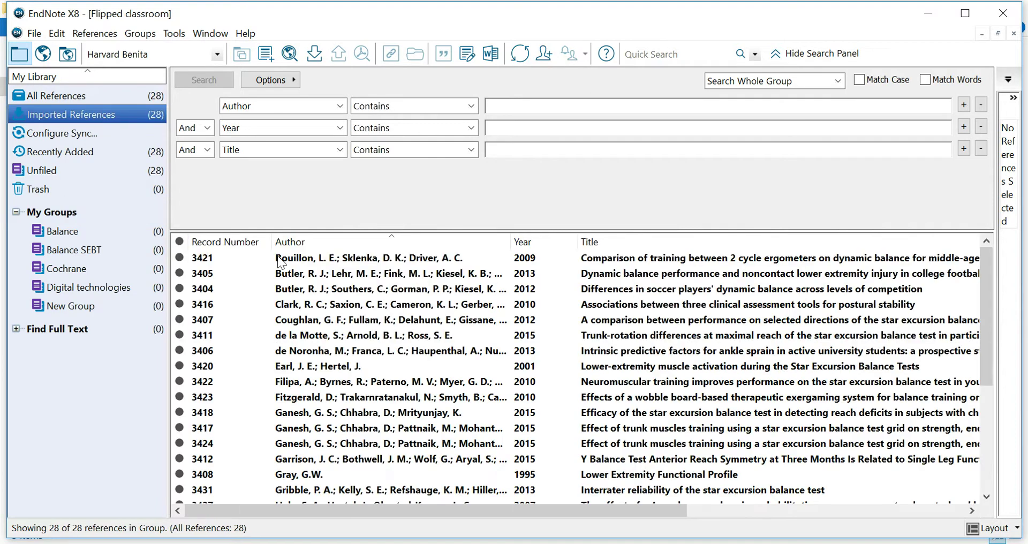
click(286, 274)
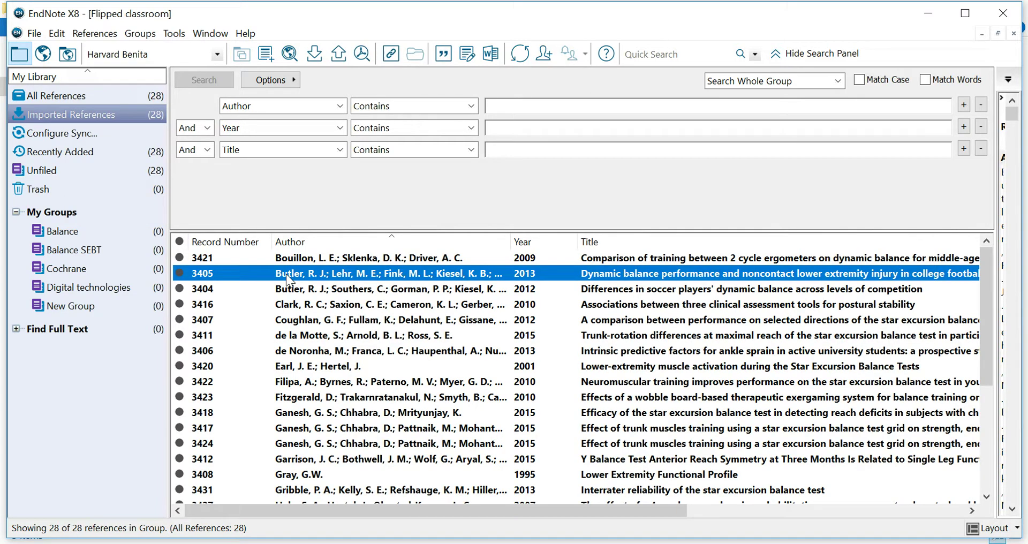
key(ctrl+a)
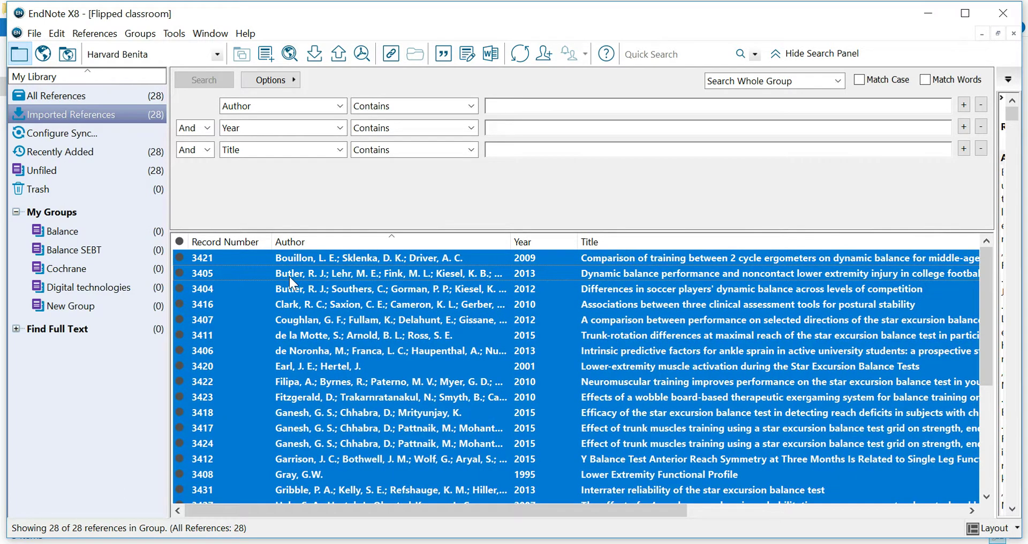
right_click(289, 276)
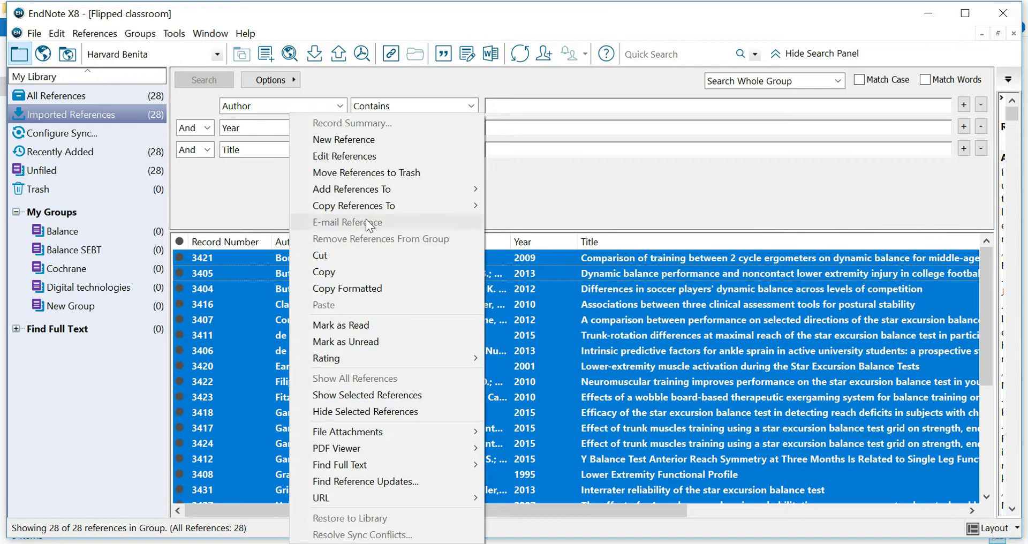
mouse_move(368, 189)
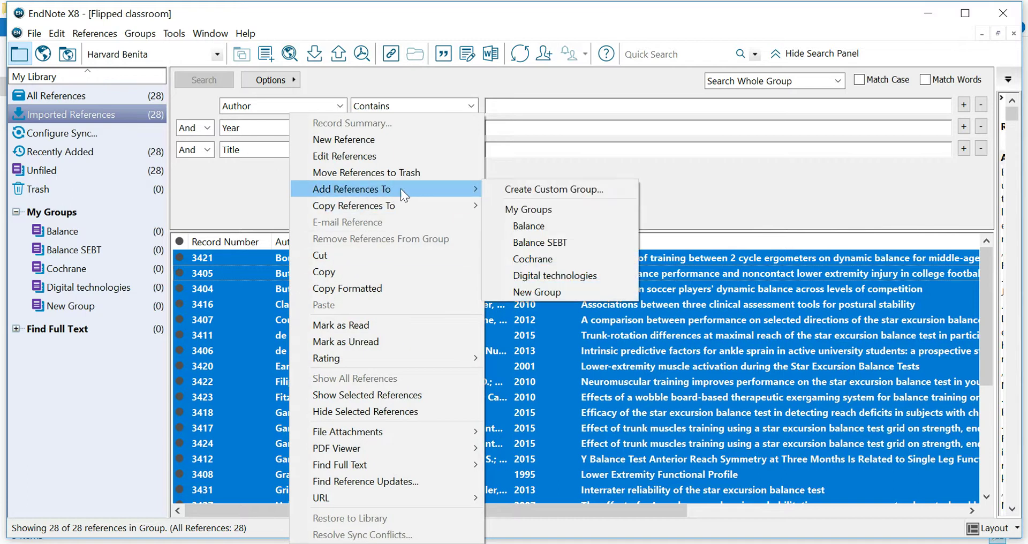
click(557, 240)
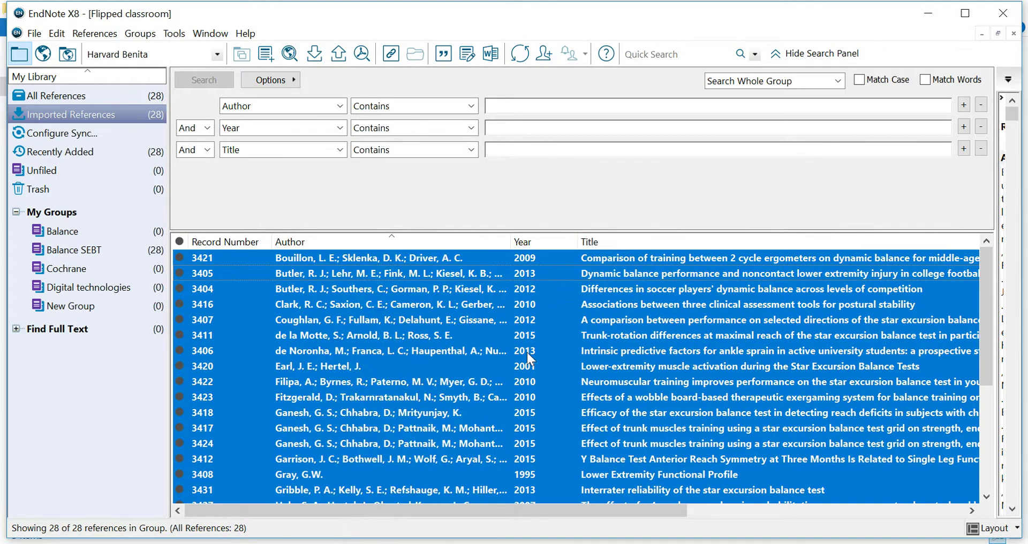
click(77, 253)
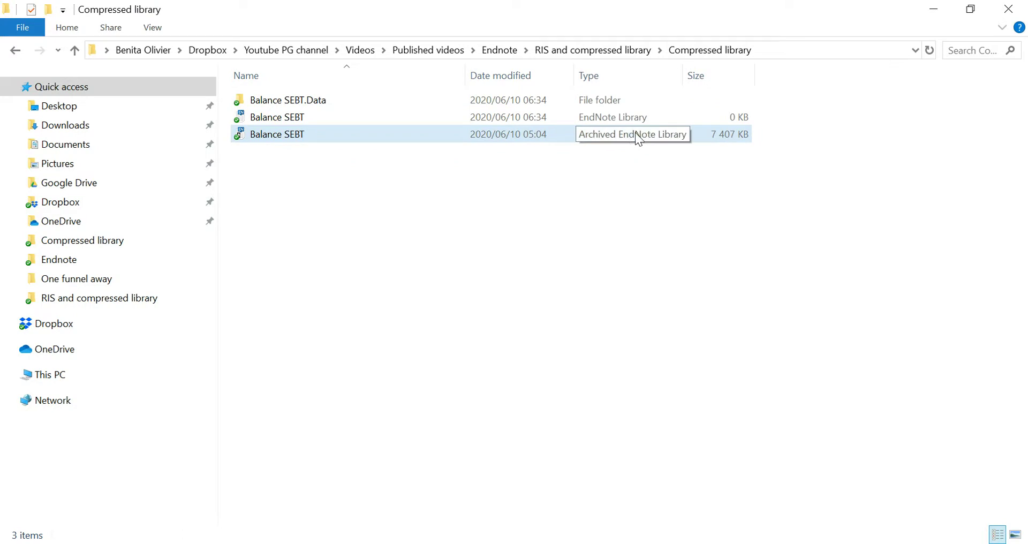
Step: Open the Balance SEBT EndNote Library file so EndNote shows its 28 references and groups
double_click(629, 114)
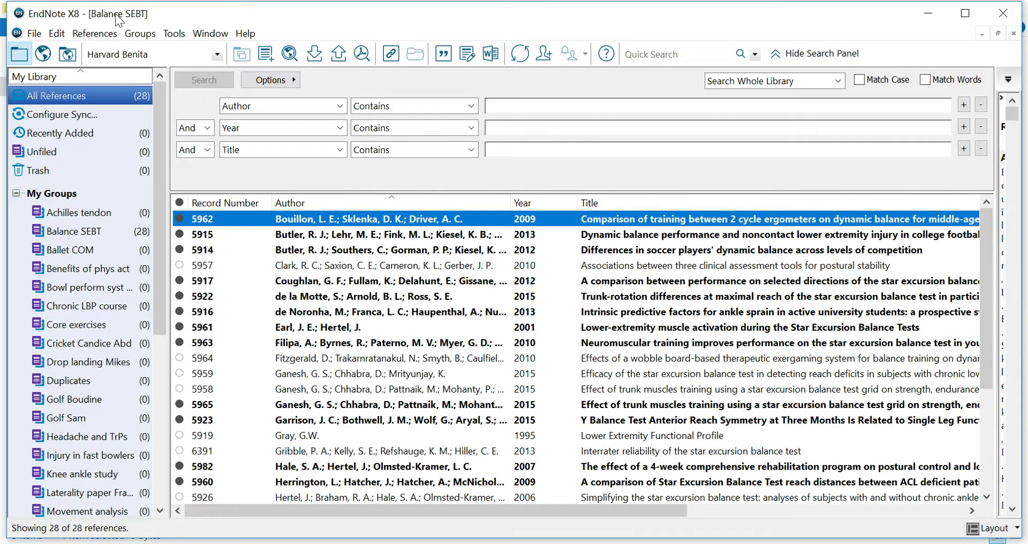
Step: Copy all 28 references from the Balance SEBT group, then close the Balance SEBT library
click(99, 231)
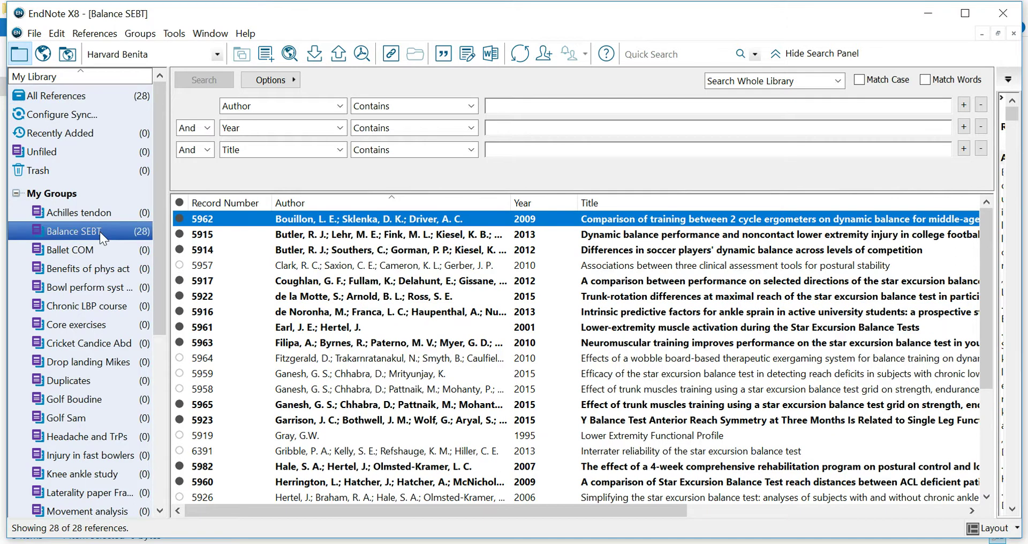
click(341, 220)
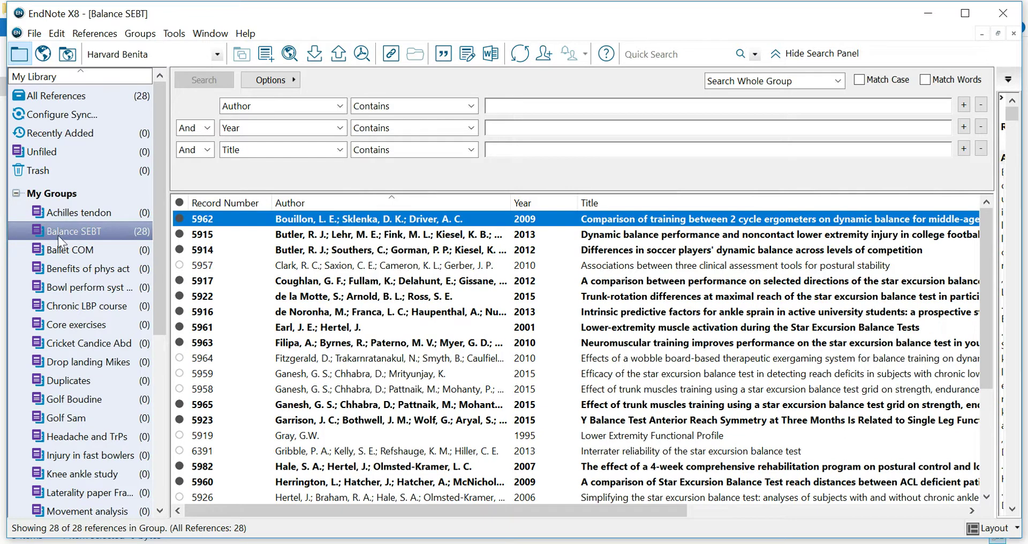
key(ctrl+a)
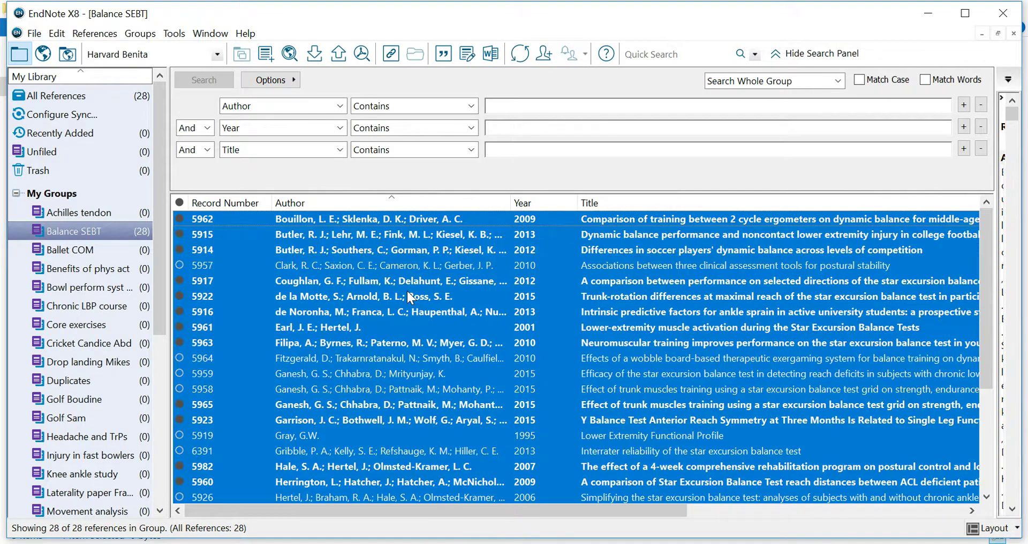
right_click(407, 291)
click(451, 273)
click(1014, 34)
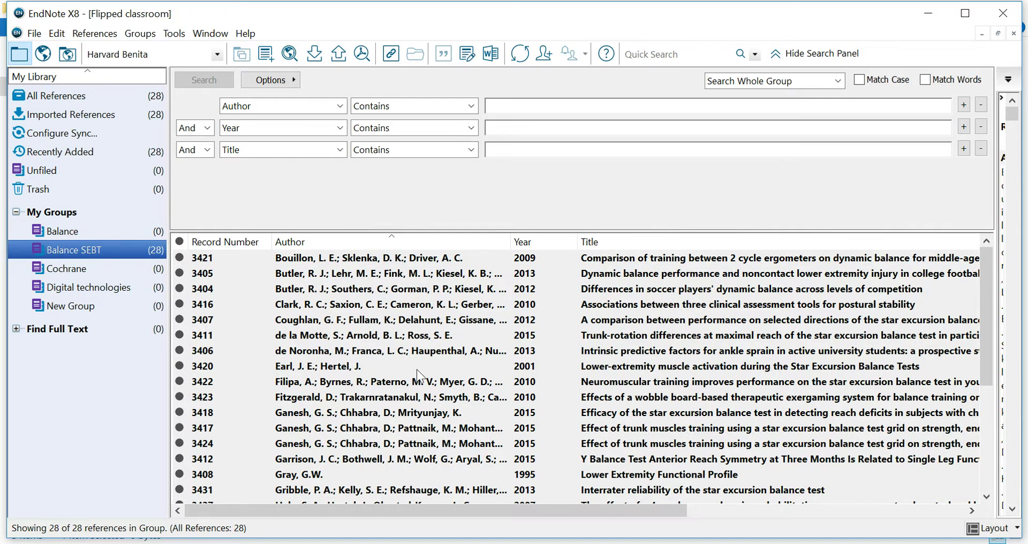
Step: Paste the 28 copied references into the empty Balance group
click(98, 227)
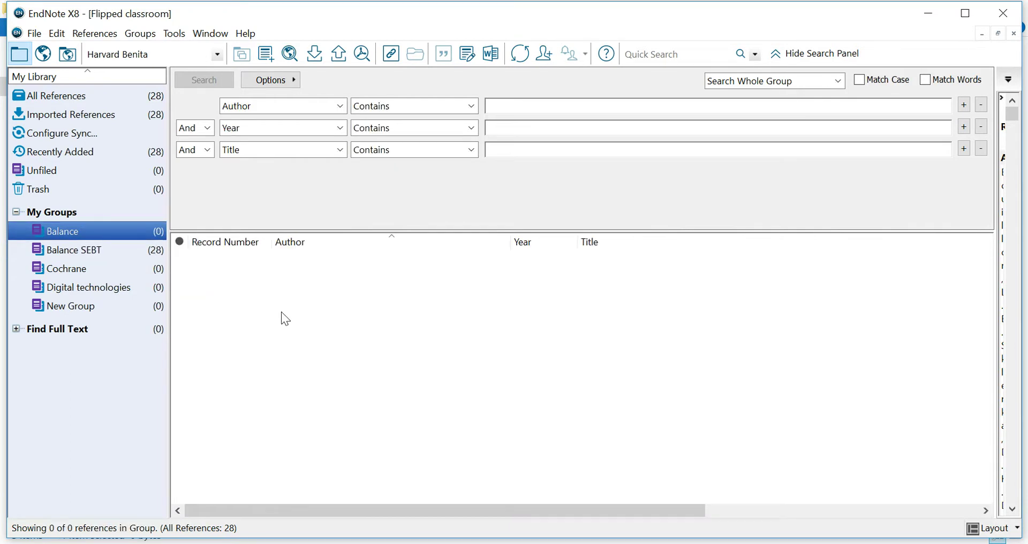
right_click(281, 311)
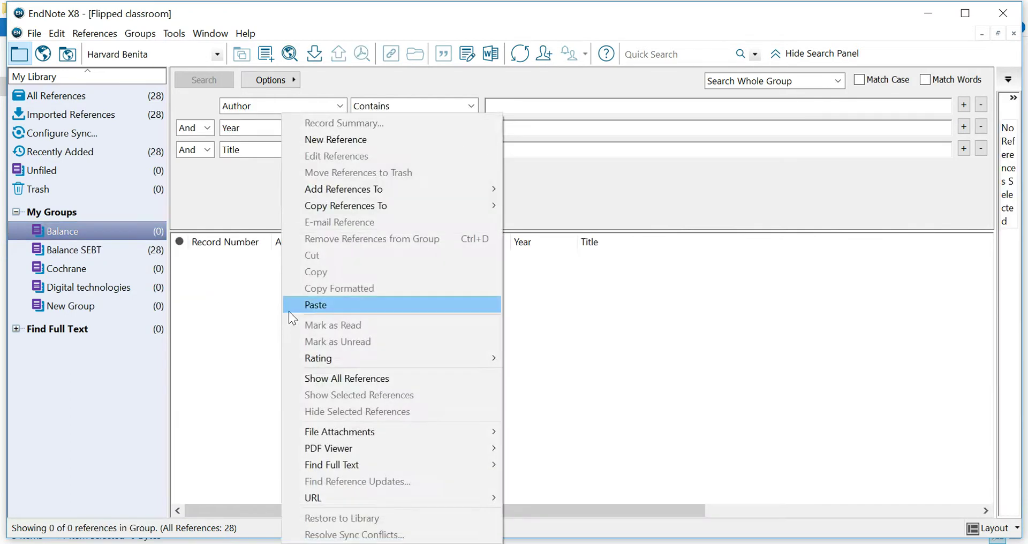
click(316, 304)
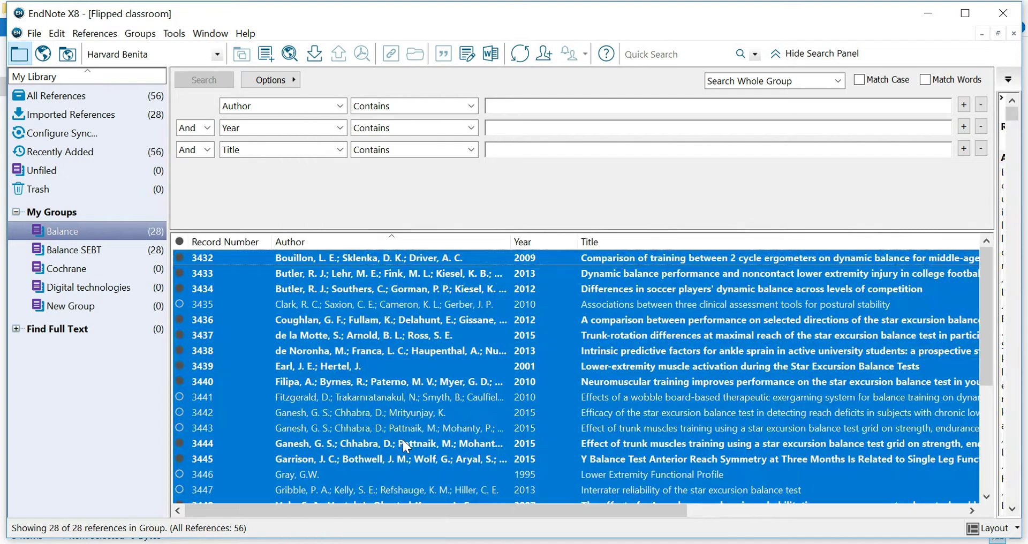